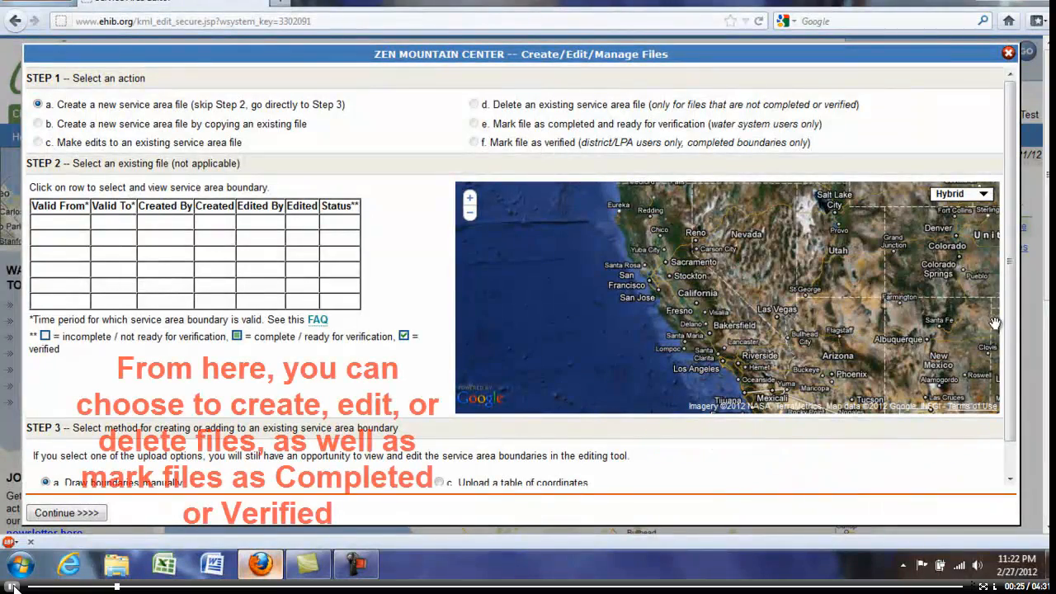
# Step: Maximize the service area boundary editor and locate the Tara Hills neighborhood on its map
pyautogui.scroll(-1, 1008, 346)
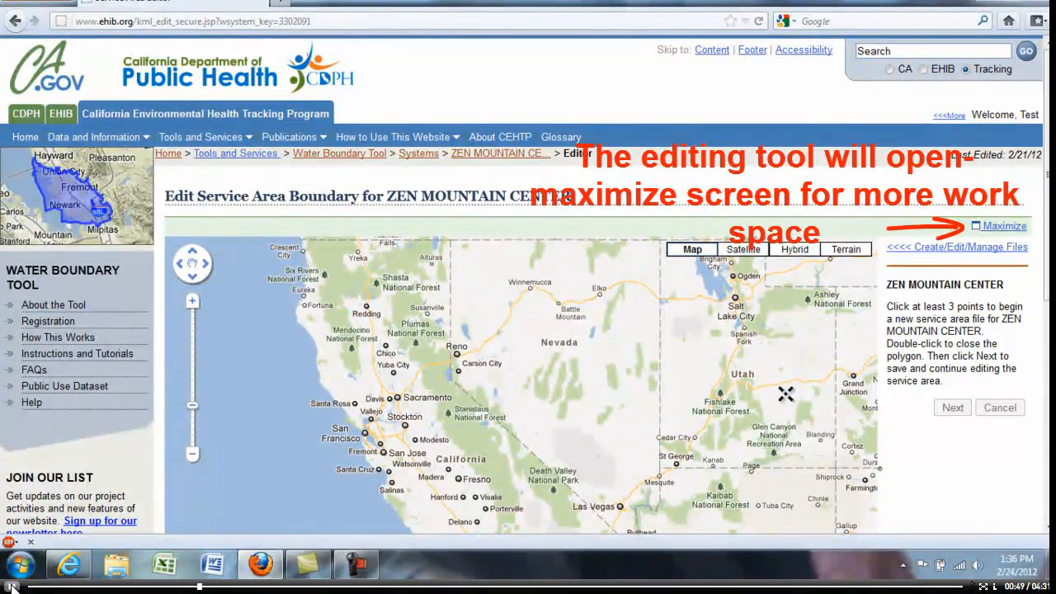
pyautogui.click(999, 226)
pyautogui.moveTo(212, 248); pyautogui.dragTo(475, 258)
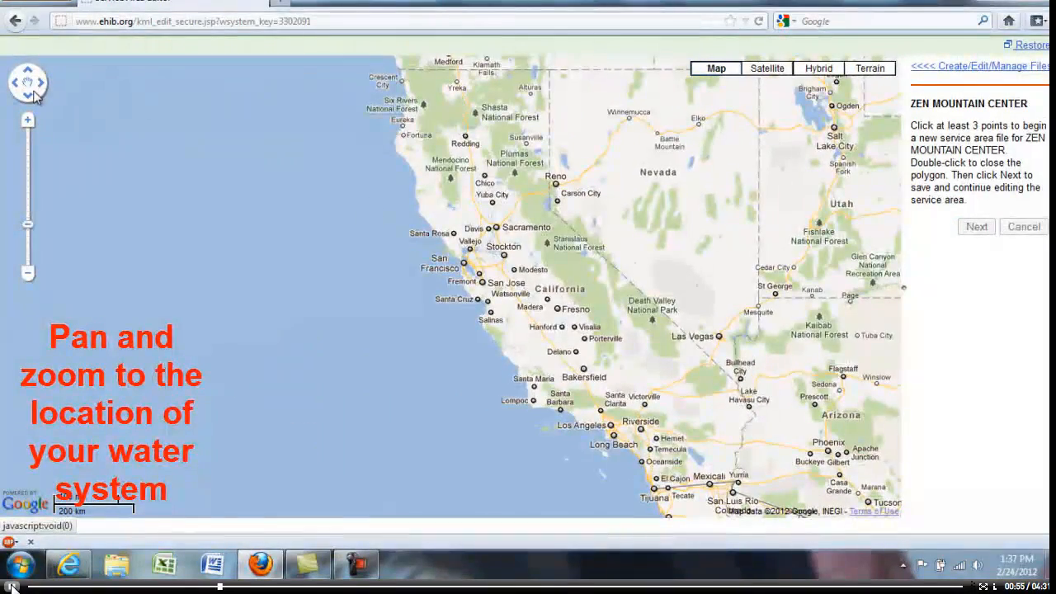
pyautogui.scroll(4, 470, 251)
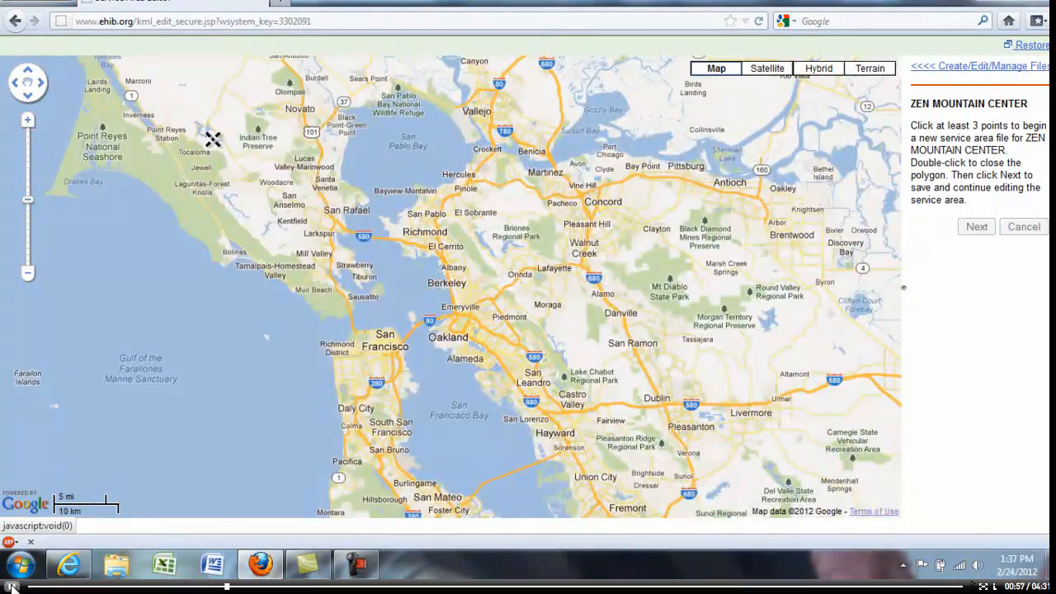
pyautogui.click(27, 120)
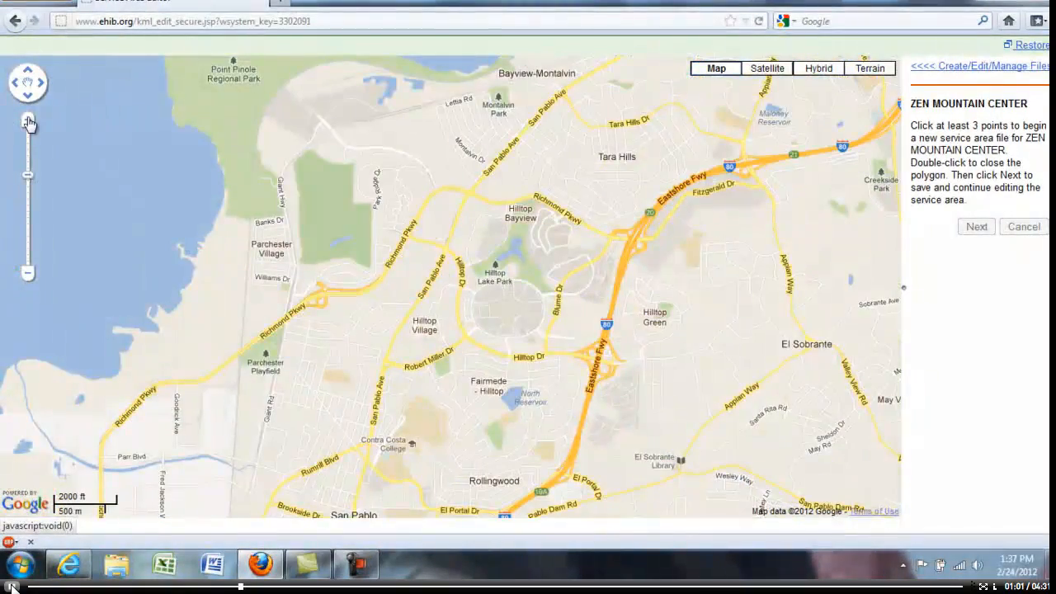
pyautogui.click(28, 120)
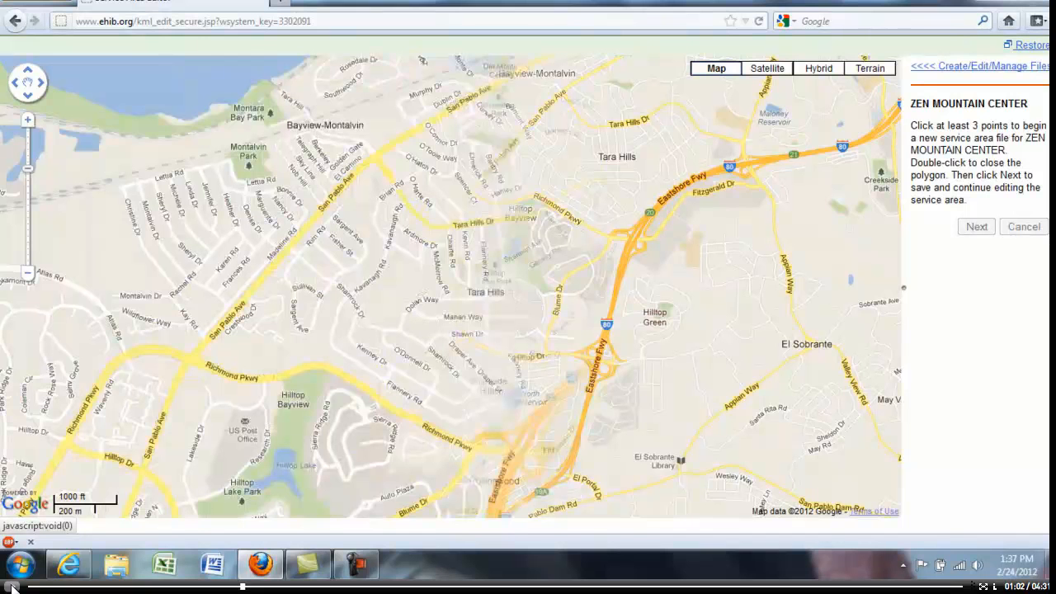
# Step: Draw a closed five-point service area polygon around Tara Hills, between Richmond Pkwy, Eastshore Fwy and Tara Hills Dr, and save it for further editing
pyautogui.click(410, 197)
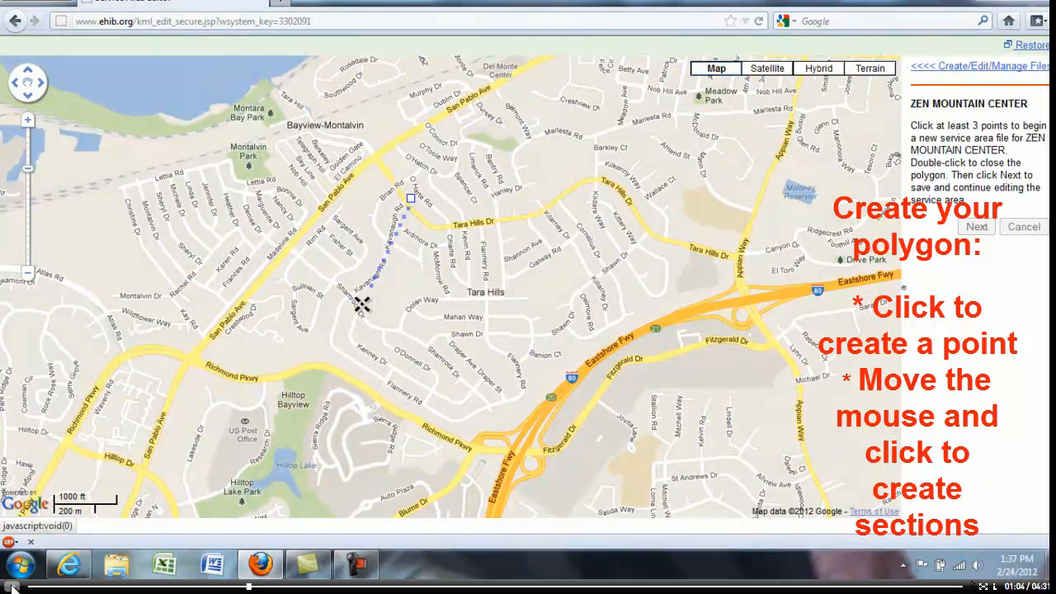
pyautogui.click(289, 365)
pyautogui.click(467, 437)
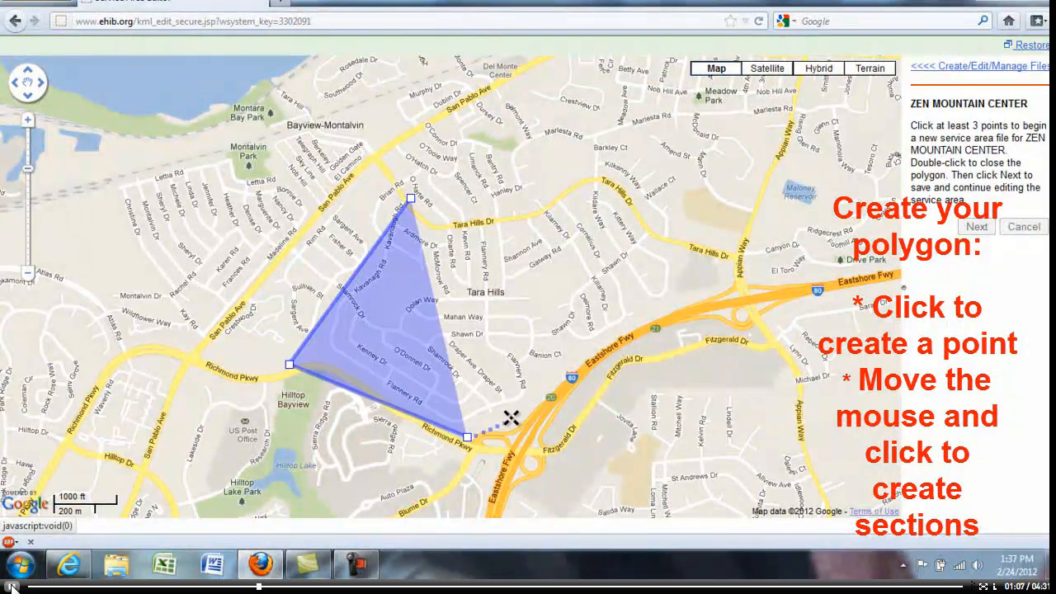
pyautogui.click(733, 279)
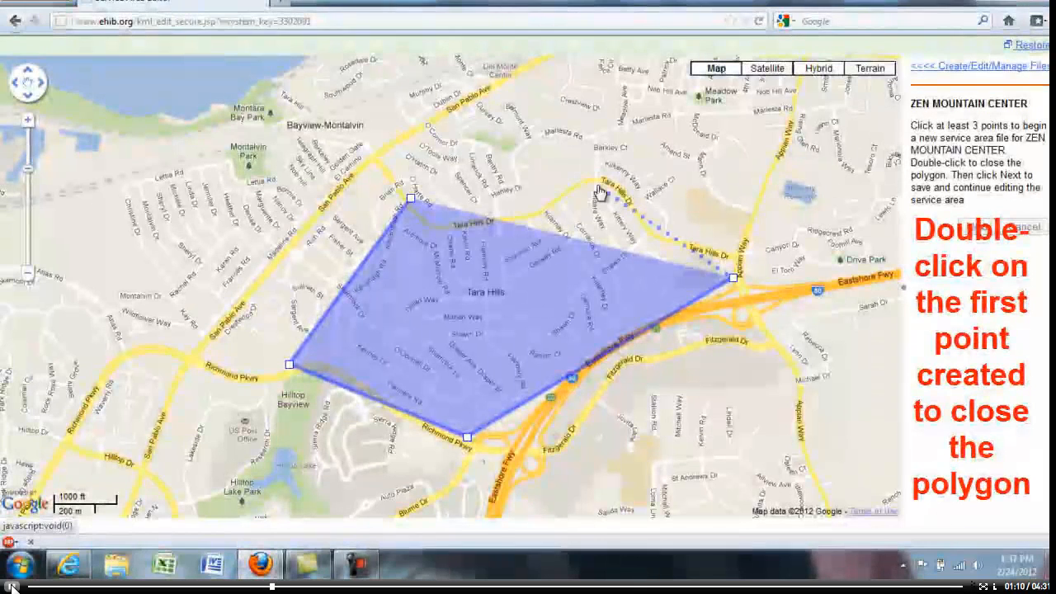
pyautogui.click(598, 188)
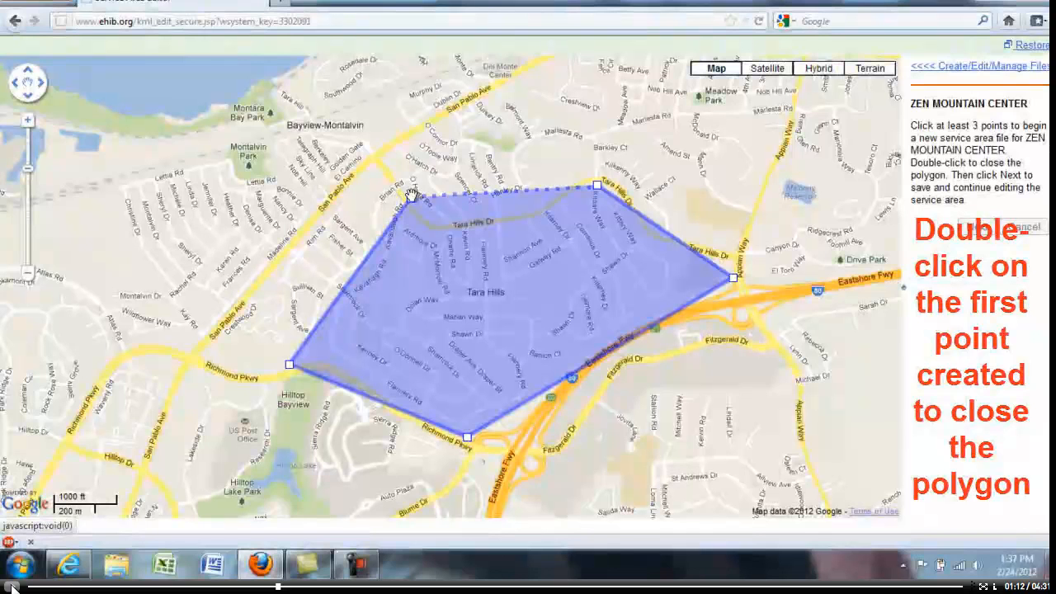
pyautogui.doubleClick(410, 195)
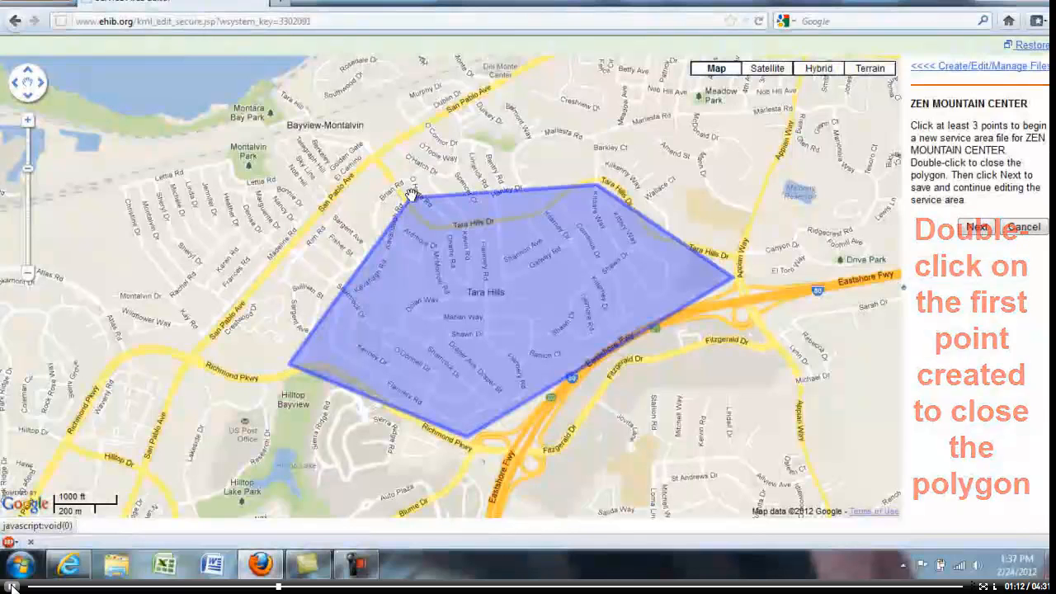
pyautogui.click(976, 227)
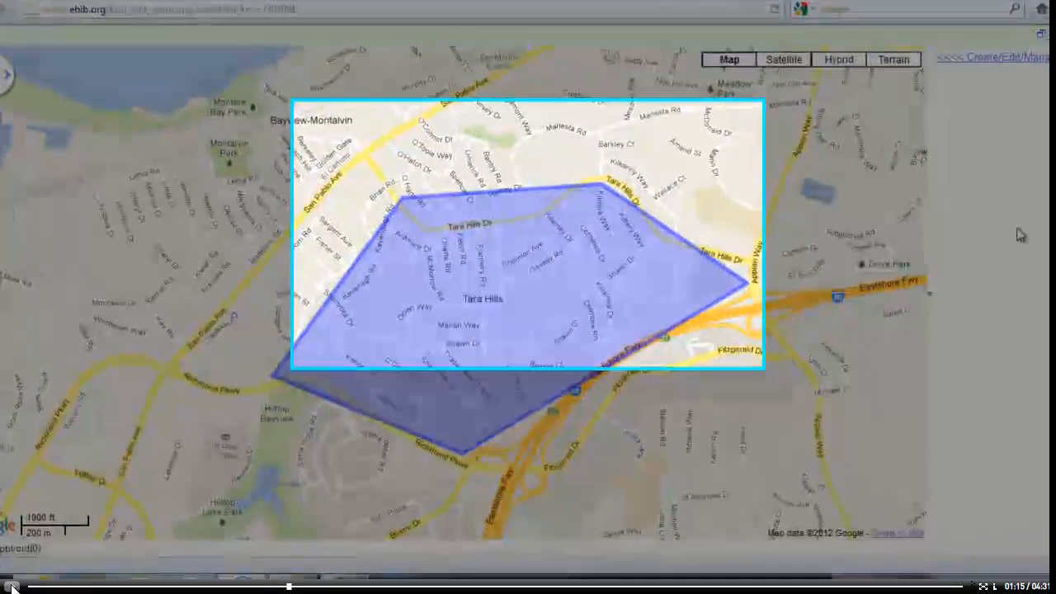
pyautogui.click(12, 586)
pyautogui.click(11, 587)
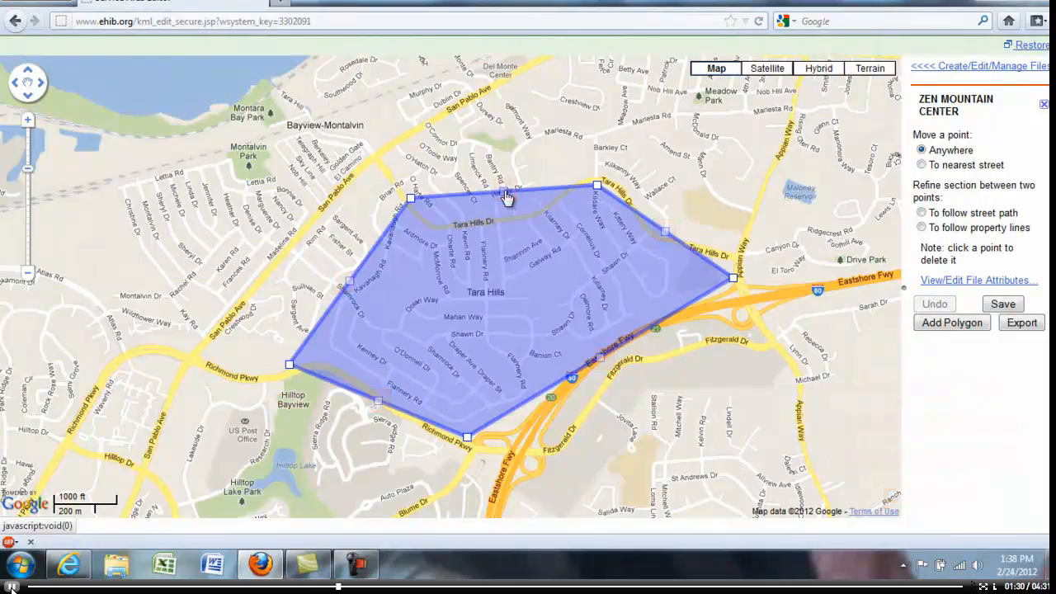
# Step: Refine the polygon by moving its northern edge's intermediate point outward near Bantry Rd and its southeastern edge's intermediate point along Eastshore Fwy
pyautogui.moveTo(505, 194); pyautogui.dragTo(500, 173)
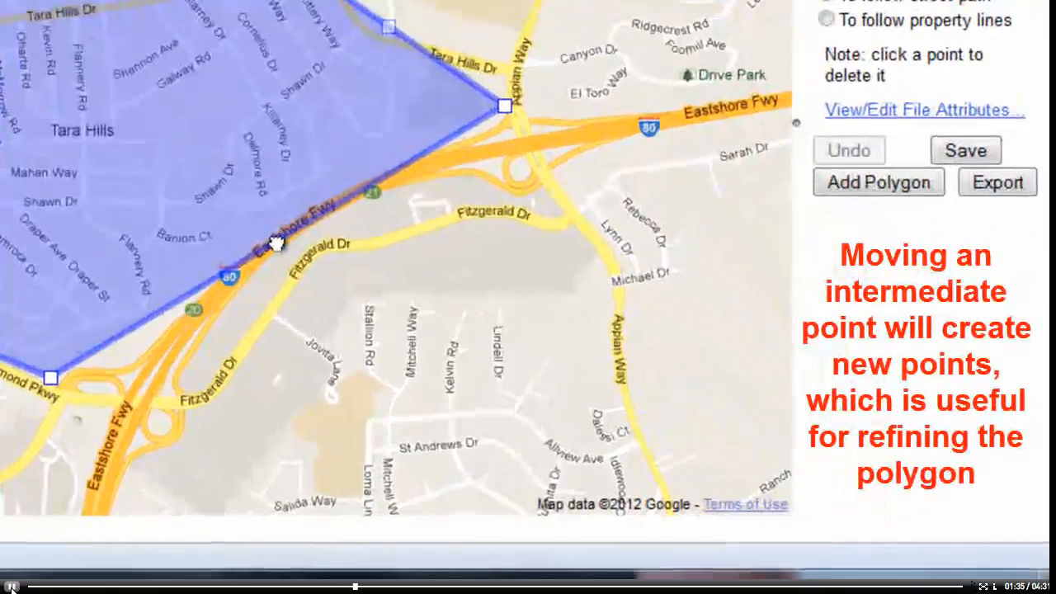
pyautogui.moveTo(600, 357); pyautogui.dragTo(618, 345)
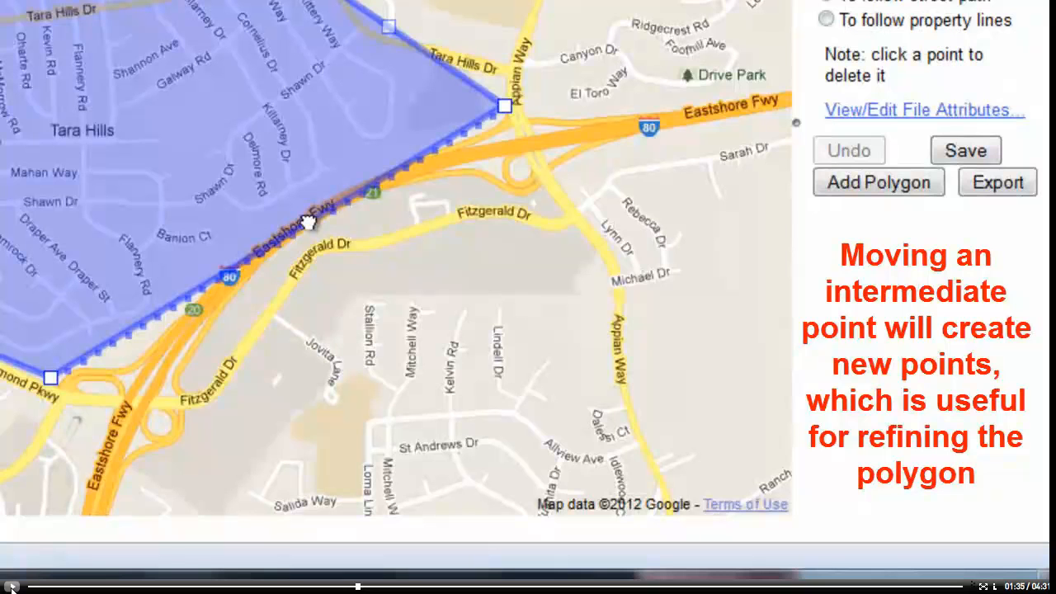
pyautogui.click(11, 587)
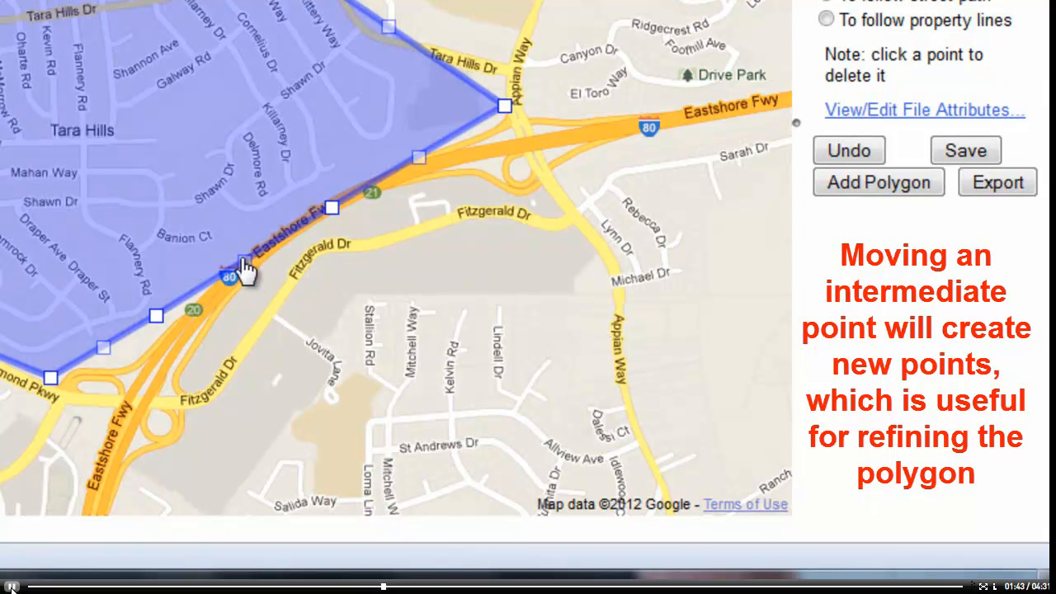
pyautogui.click(12, 586)
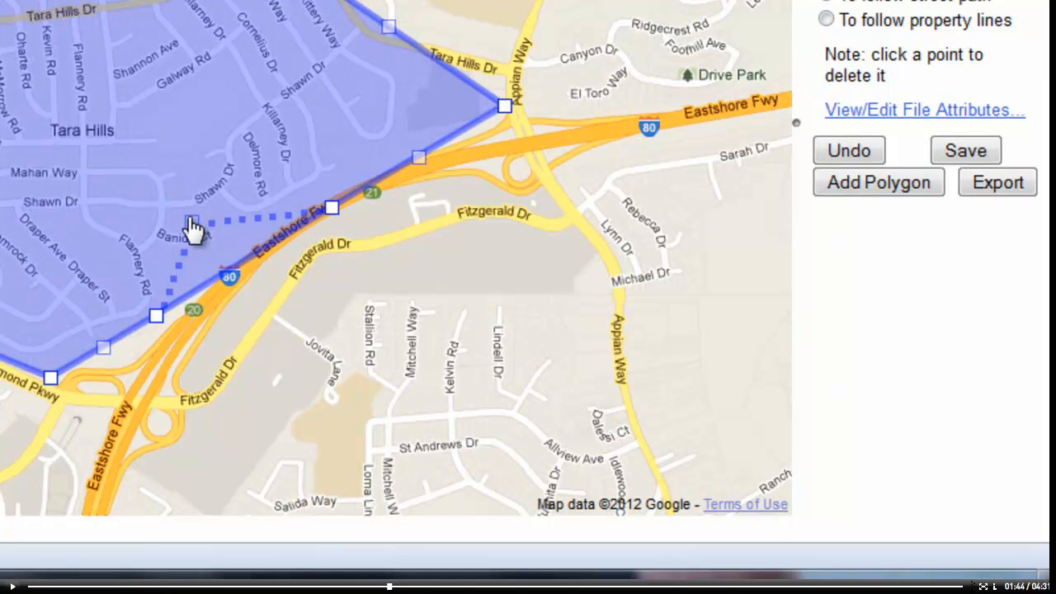
pyautogui.click(12, 586)
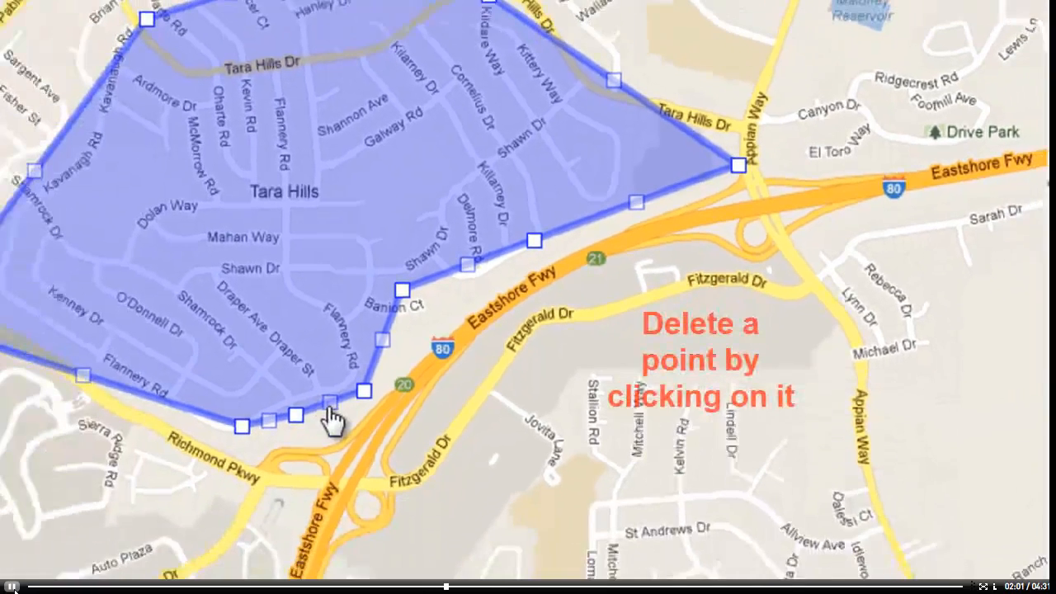
pyautogui.click(14, 589)
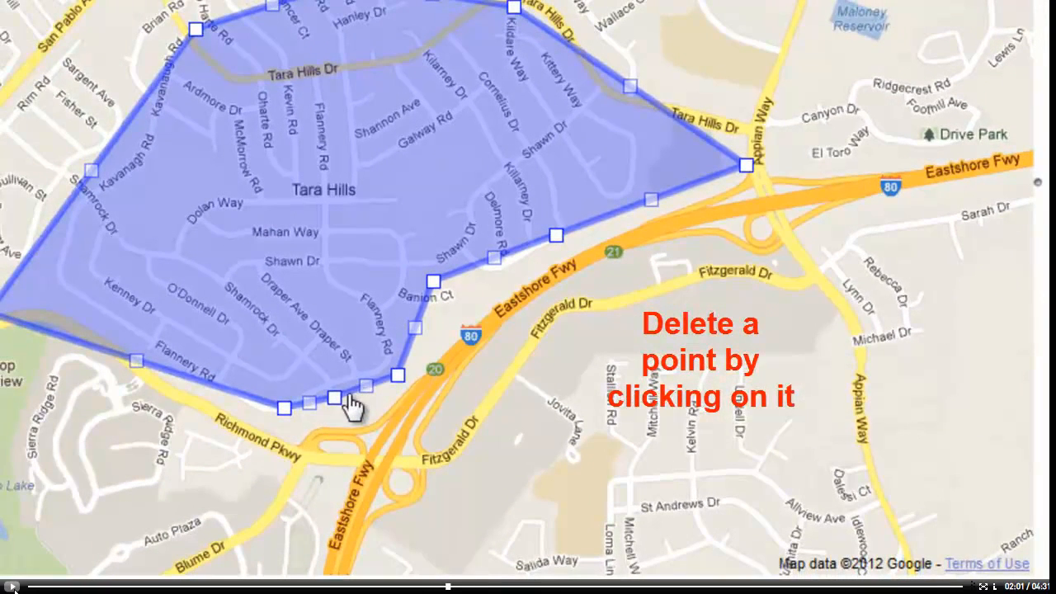
pyautogui.click(14, 588)
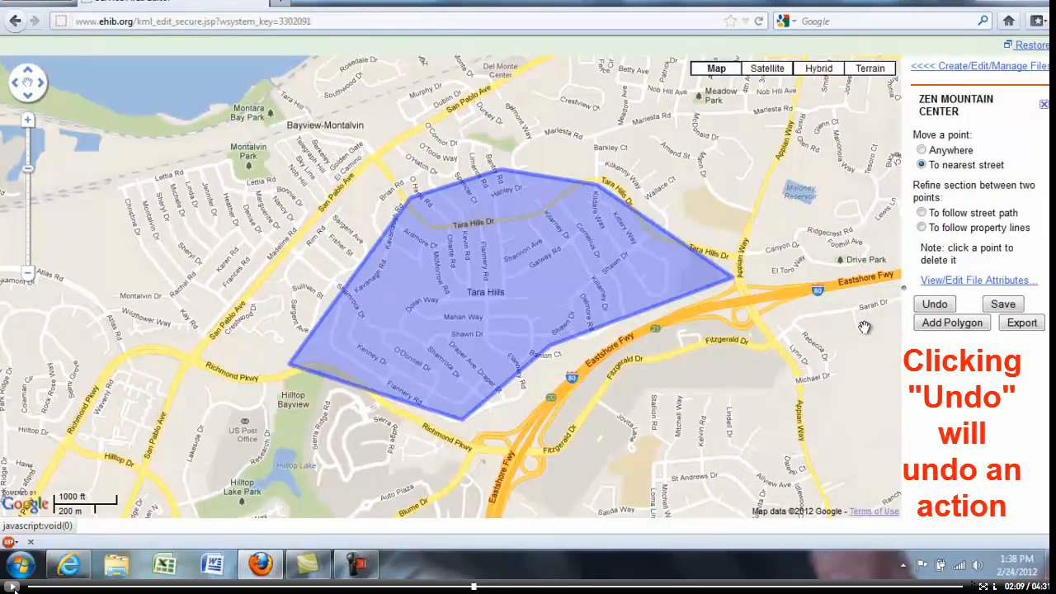
pyautogui.click(13, 587)
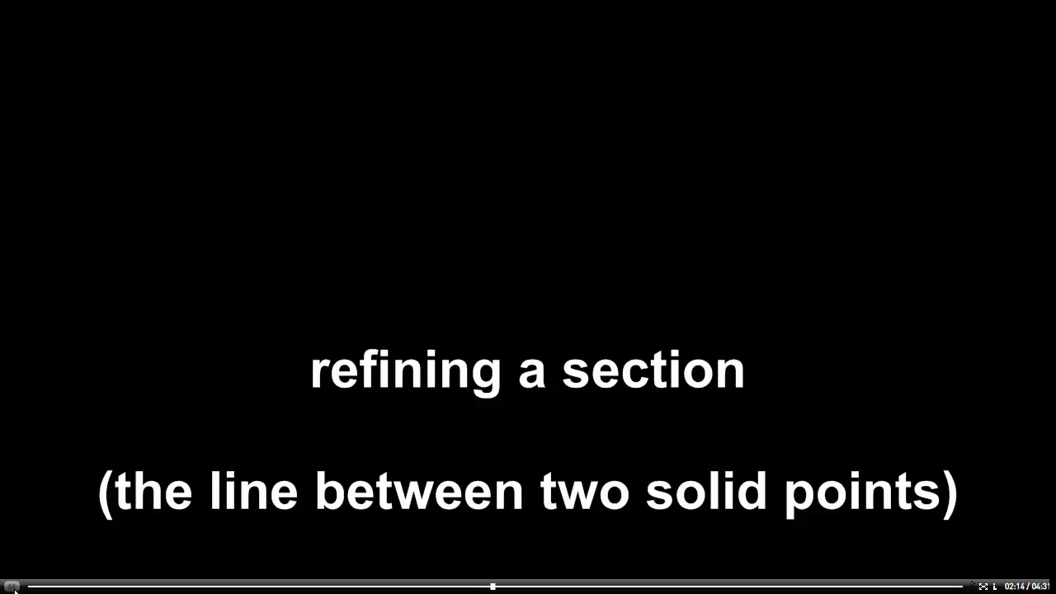
pyautogui.click(13, 586)
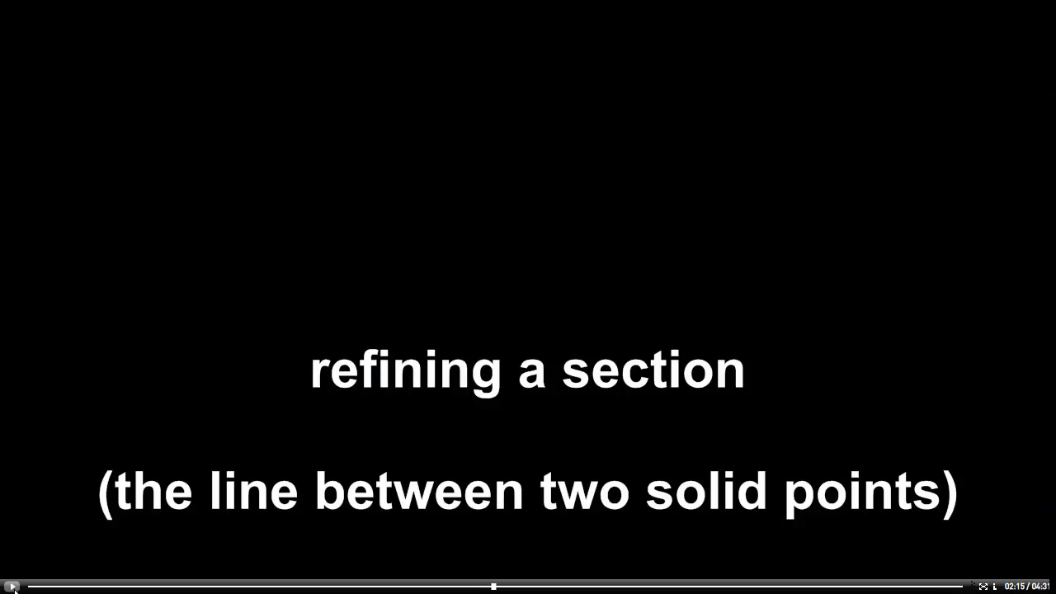
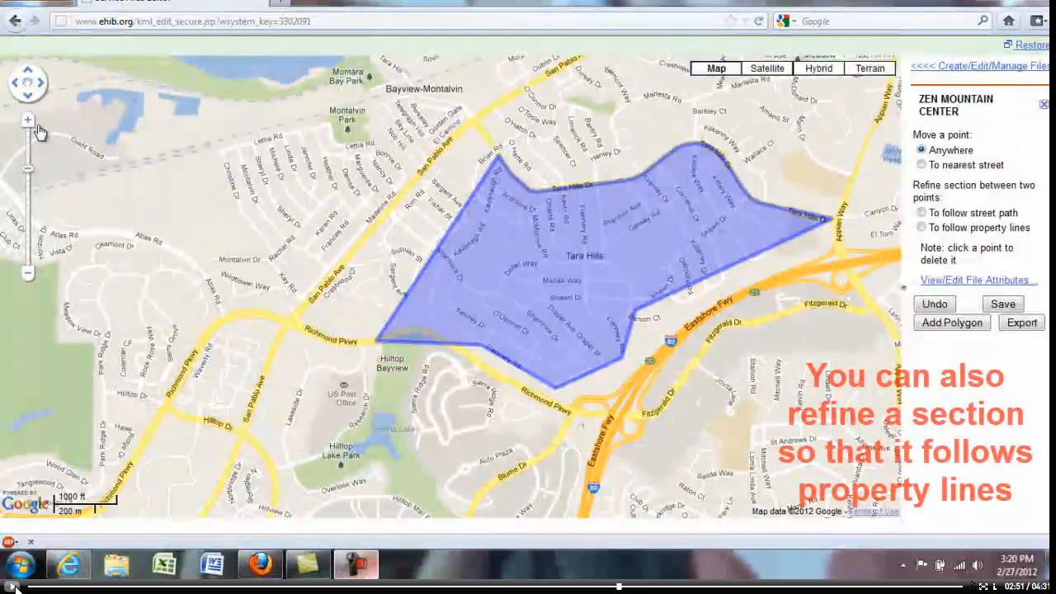
# Step: Reshape the polygon's northwestern edge between Tara Hills Dr and Shamrock Dr by moving its intermediate points to roughly follow the properties along Kavanagh Rd
pyautogui.click(28, 119)
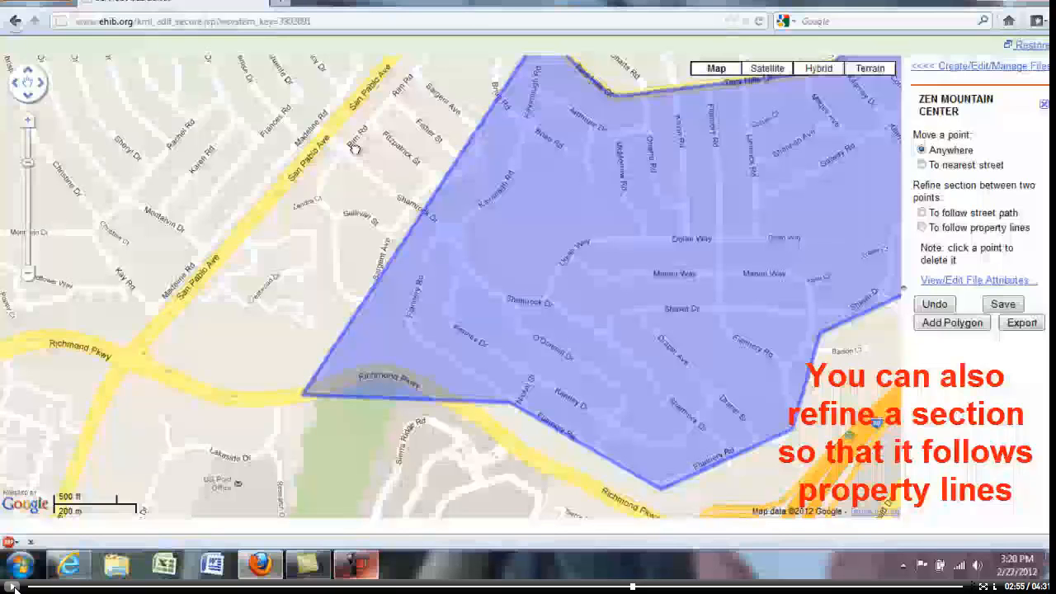
pyautogui.moveTo(355, 149); pyautogui.dragTo(372, 217)
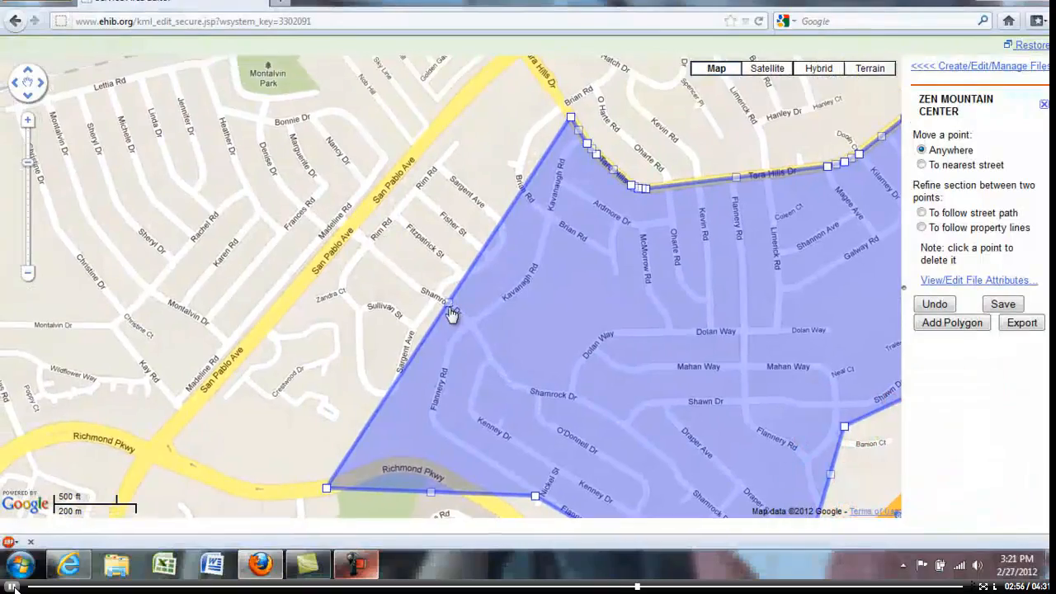
pyautogui.moveTo(452, 311); pyautogui.dragTo(459, 312)
pyautogui.moveTo(530, 429); pyautogui.dragTo(533, 430)
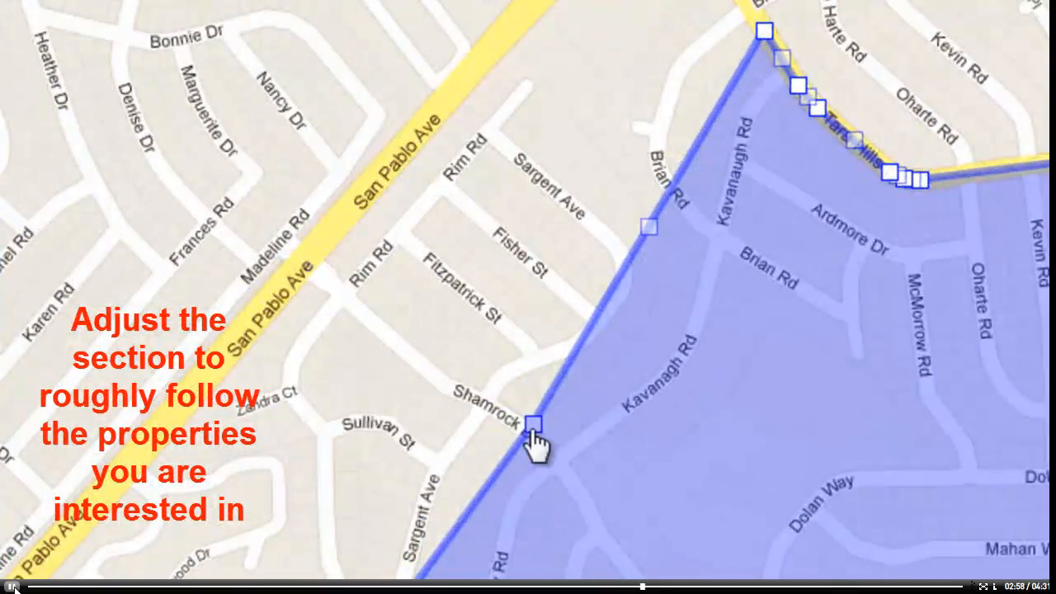
pyautogui.moveTo(651, 235); pyautogui.dragTo(687, 266)
pyautogui.moveTo(718, 150); pyautogui.dragTo(714, 89)
pyautogui.click(12, 587)
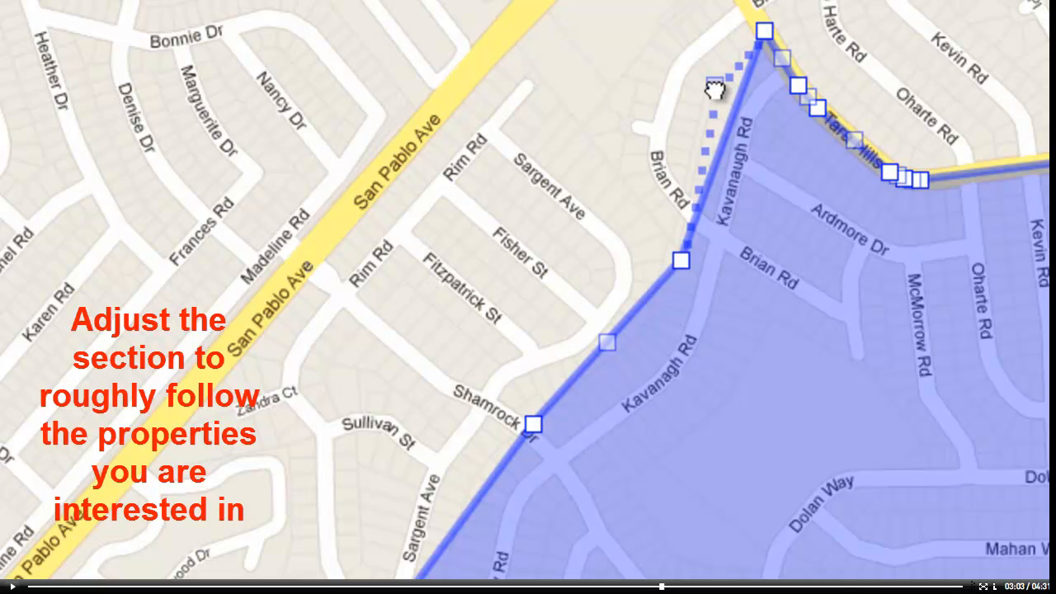
pyautogui.click(11, 587)
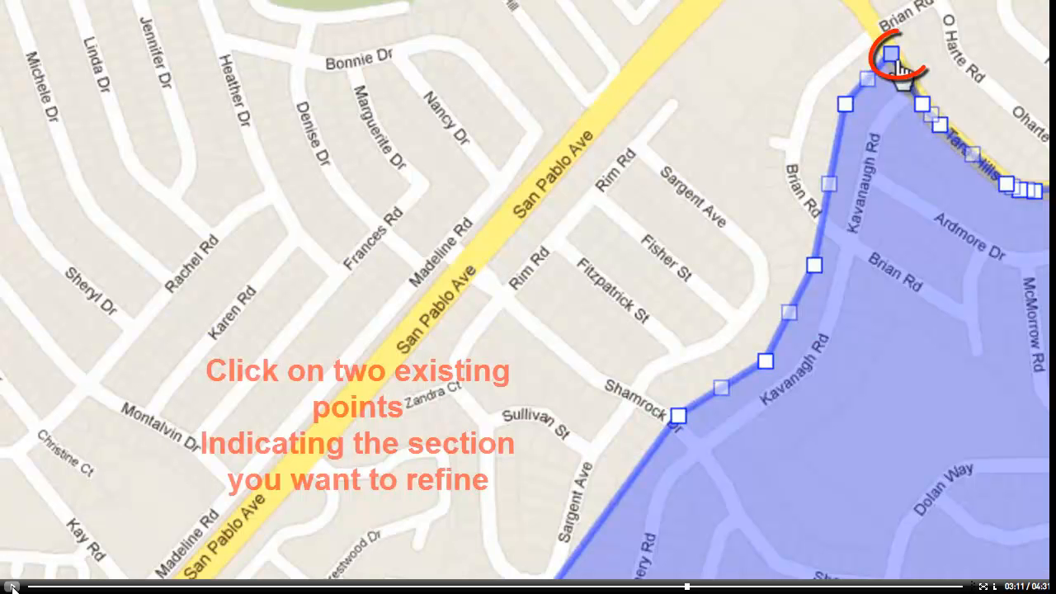
# Step: Refine the section between the solid points near Brian Rd and Shamrock Dr to follow property lines, and check it against satellite imagery
pyautogui.click(893, 58)
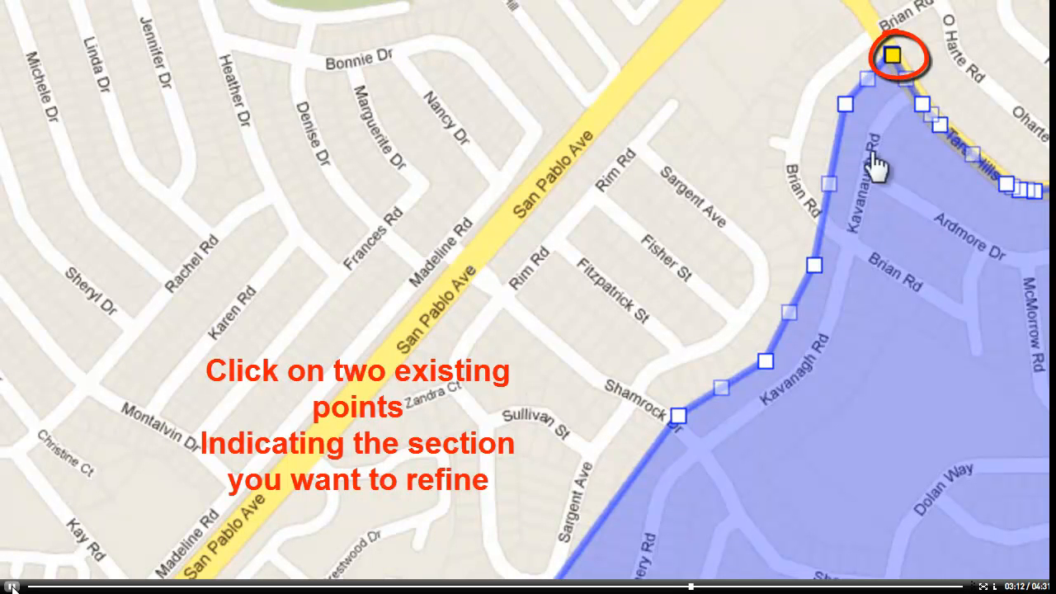
pyautogui.click(678, 416)
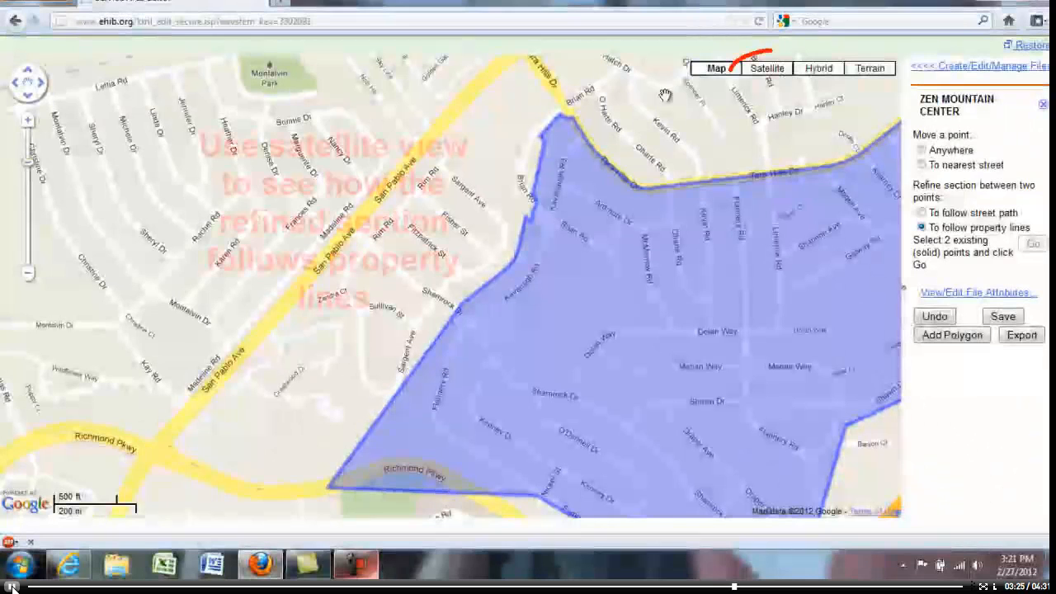
pyautogui.click(752, 71)
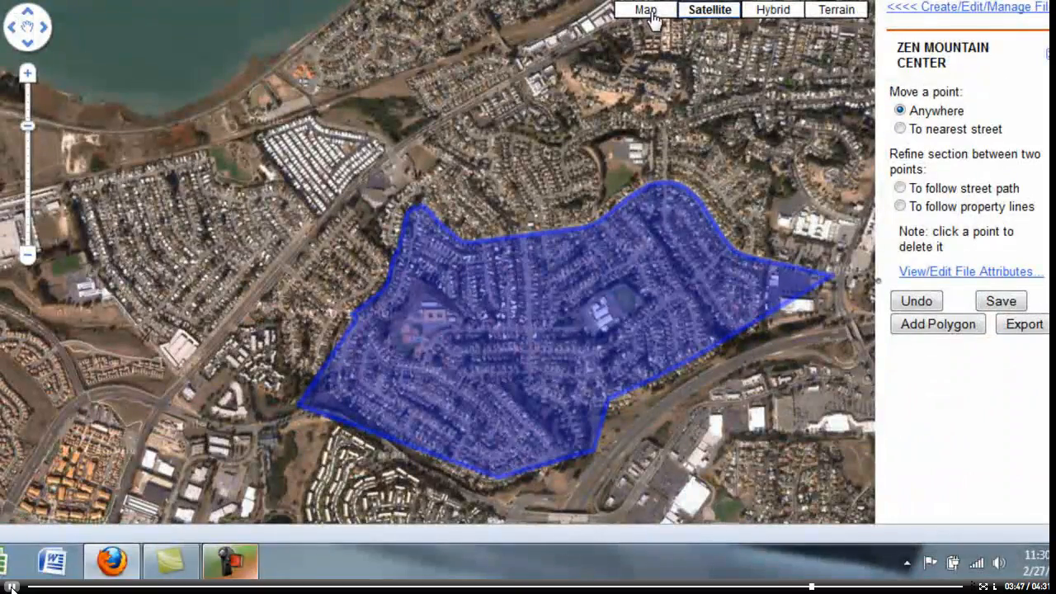
pyautogui.click(651, 15)
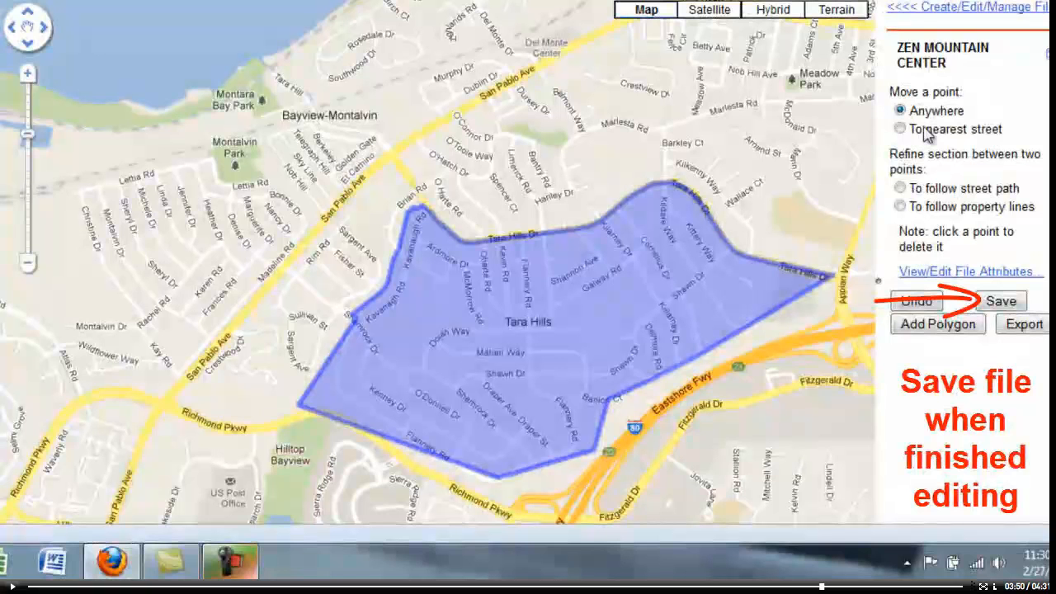
pyautogui.click(12, 587)
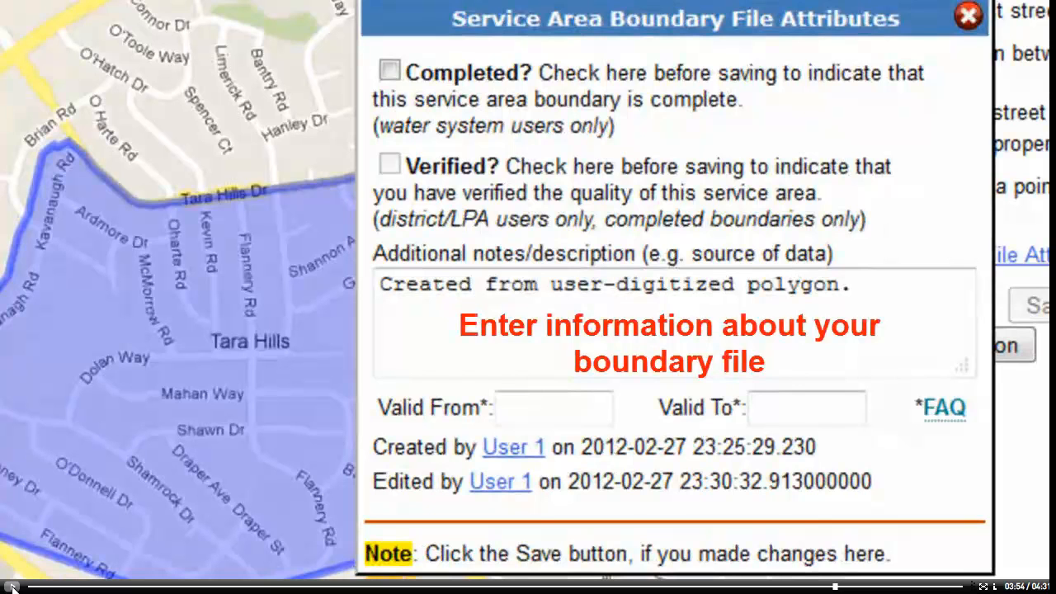
pyautogui.click(11, 587)
pyautogui.click(12, 586)
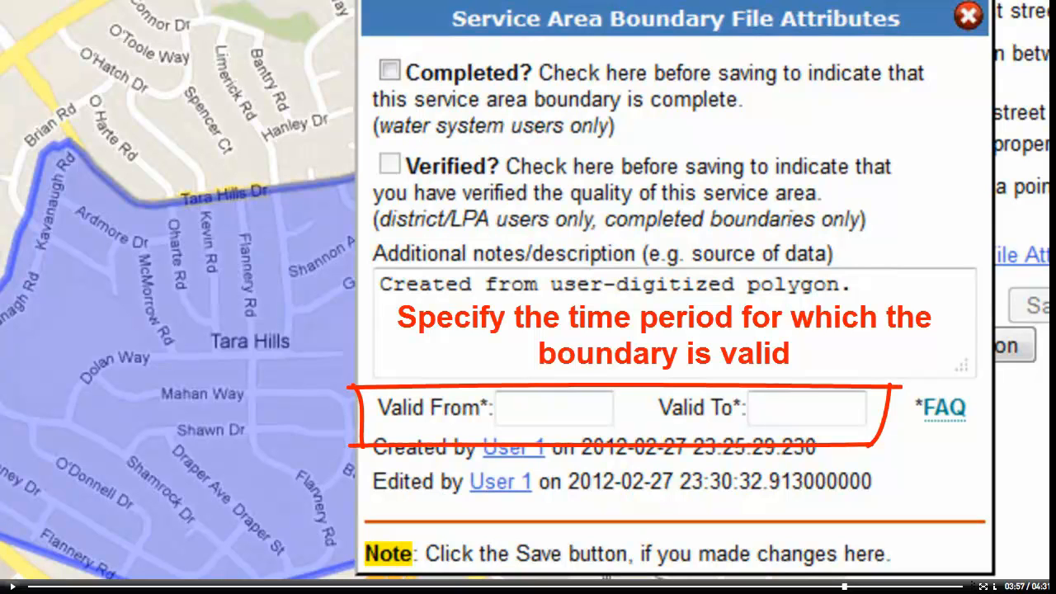
pyautogui.click(12, 587)
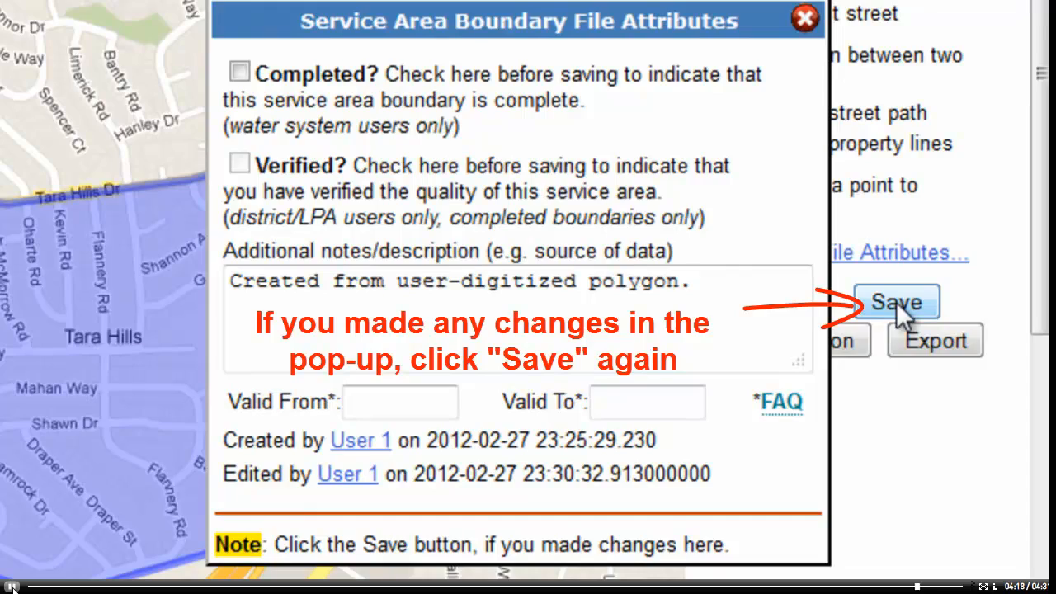
# Step: Save the service area boundary and its file attributes, and return to the Create/Edit/Manage Files page
pyautogui.click(895, 301)
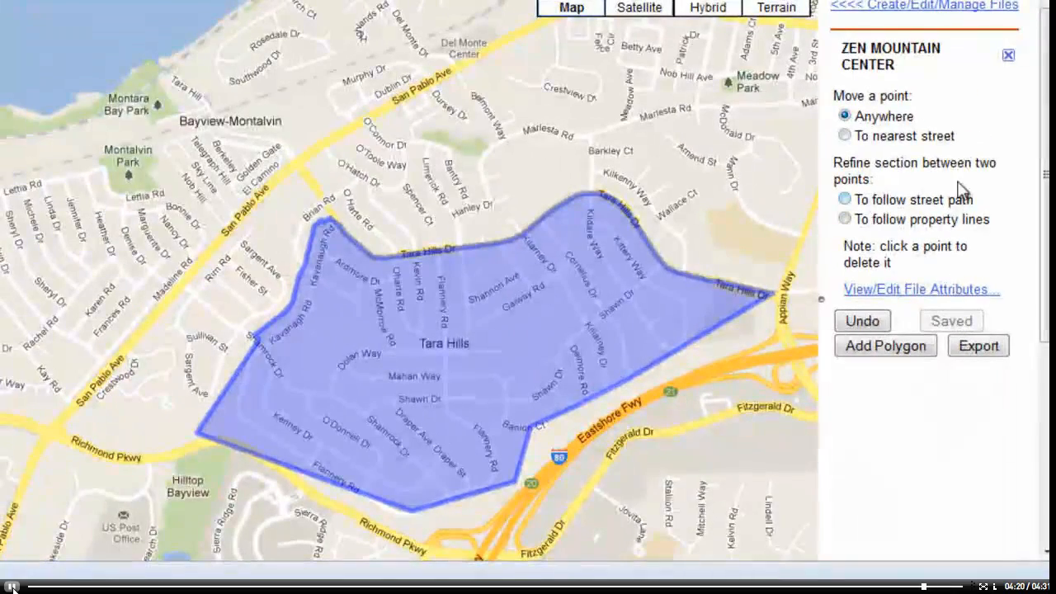
pyautogui.click(934, 8)
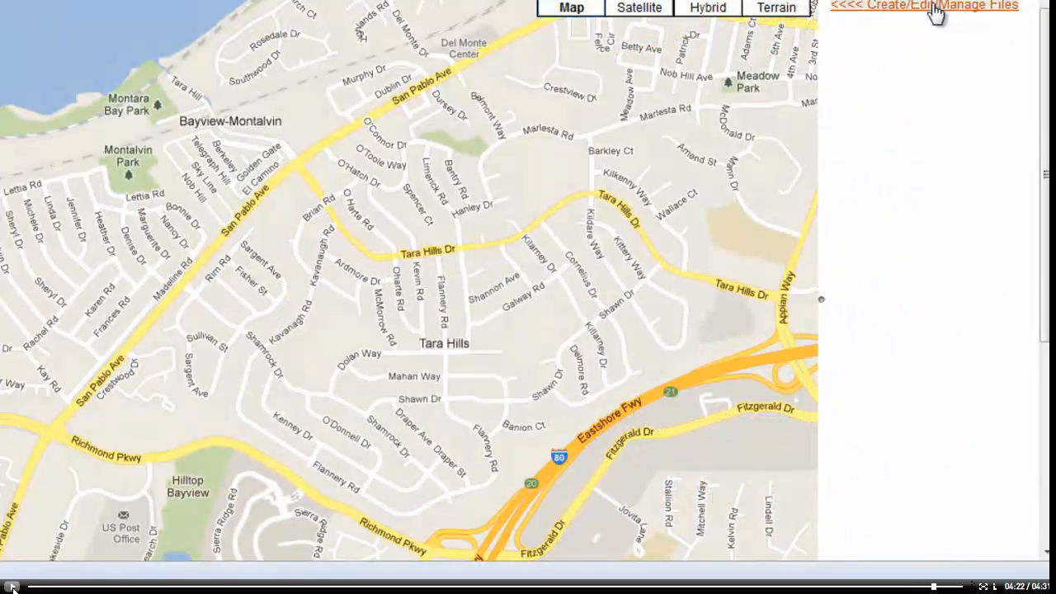